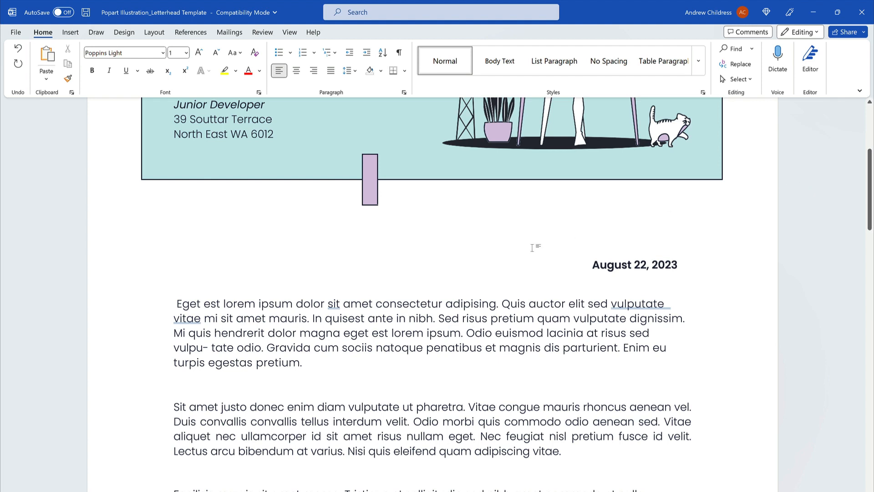
Step: Place the cursor at the start of the first body paragraph and search online pictures for "truck"
{"action": "left_click", "coordinate": [174, 301]}
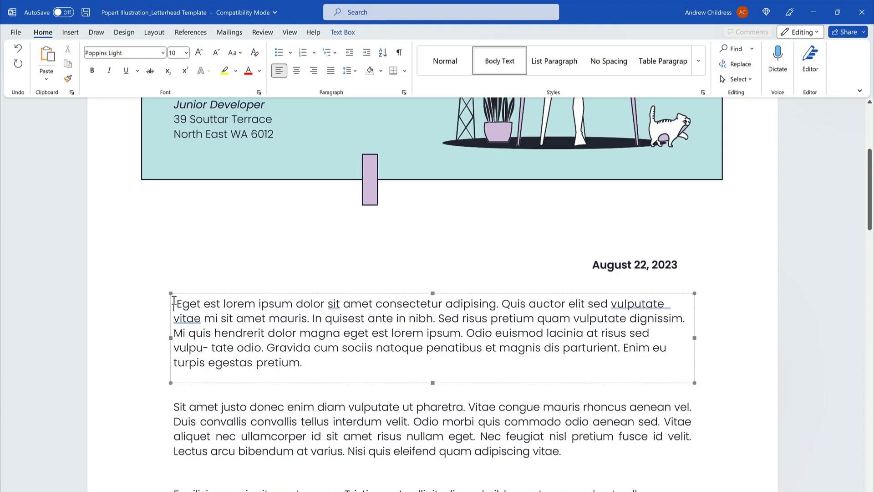
{"action": "left_click", "coordinate": [70, 33]}
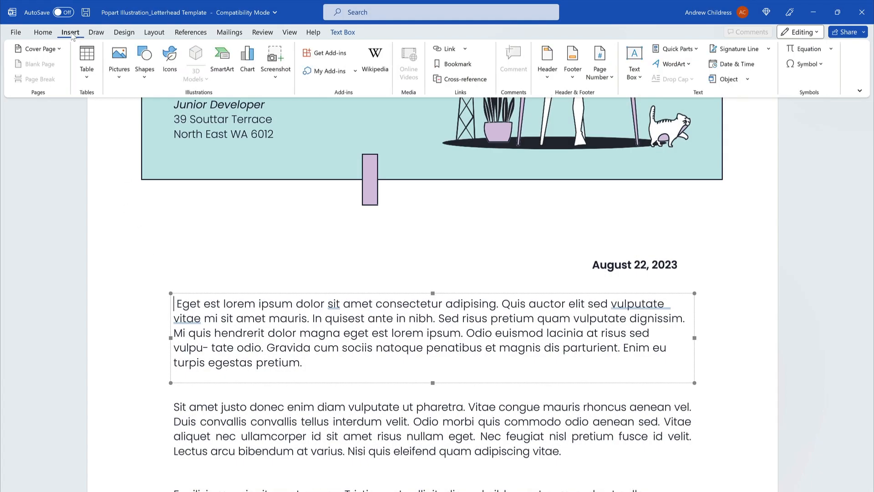
{"action": "left_click", "coordinate": [119, 73]}
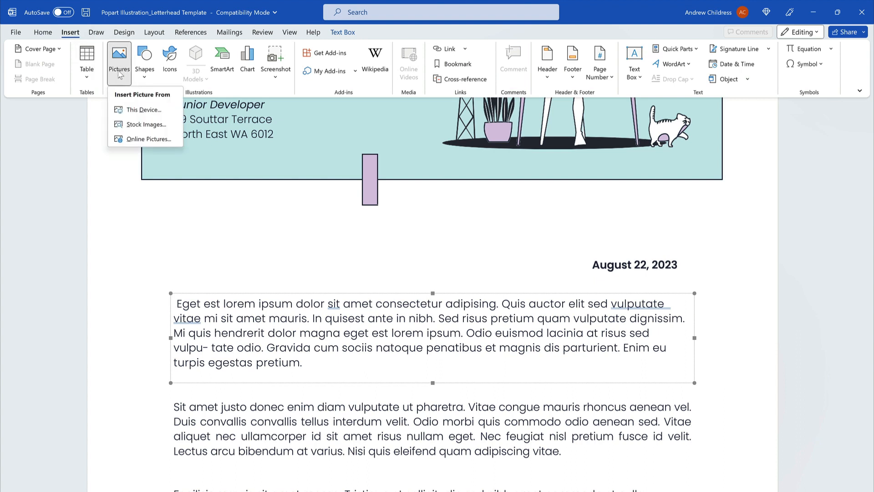
{"action": "left_click", "coordinate": [143, 139]}
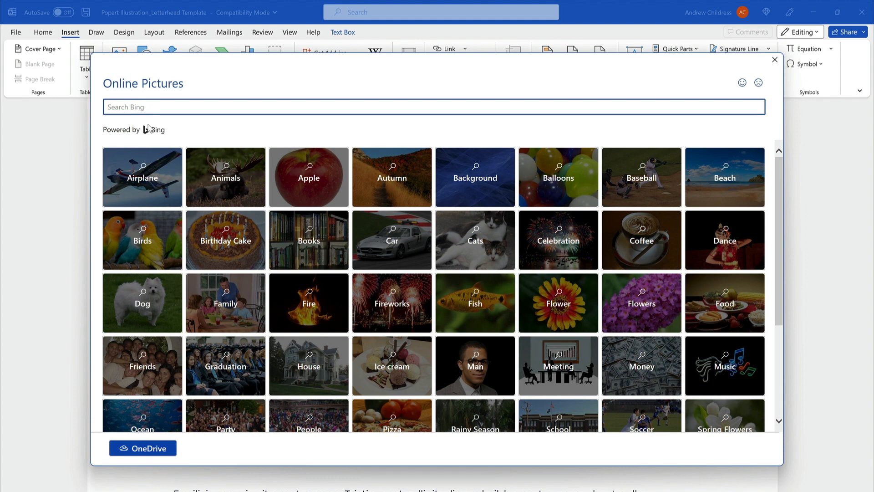
{"action": "left_click", "coordinate": [157, 108]}
{"action": "type", "text": "truck"}
{"action": "key", "text": "Return"}
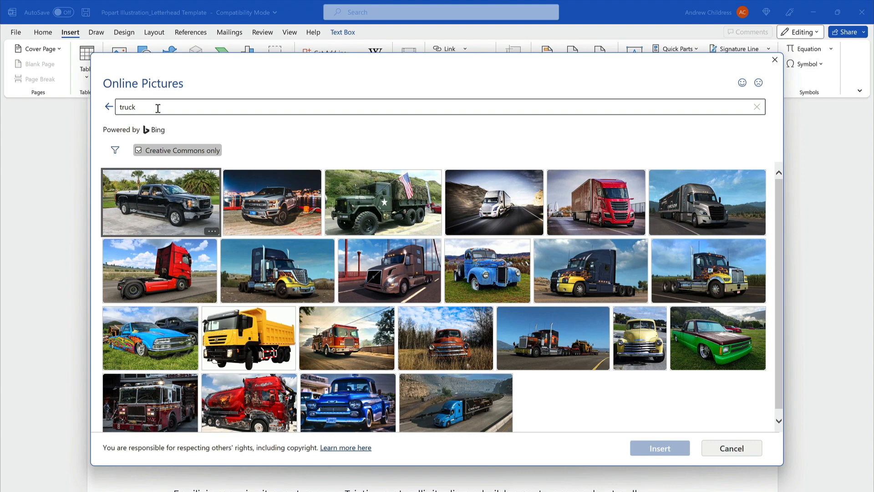
Step: Filter the truck results to Clipart and insert the plain blue pickup truck picture into the letterhead
{"action": "left_click", "coordinate": [116, 151]}
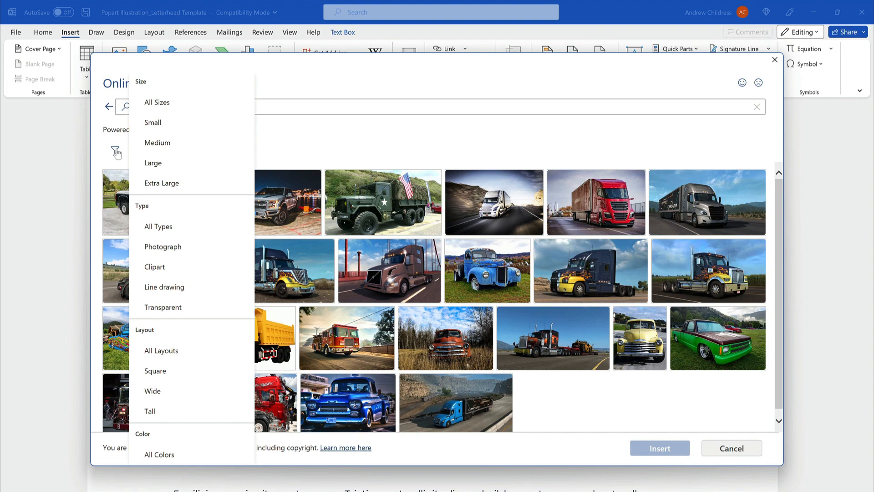
{"action": "left_click", "coordinate": [167, 268]}
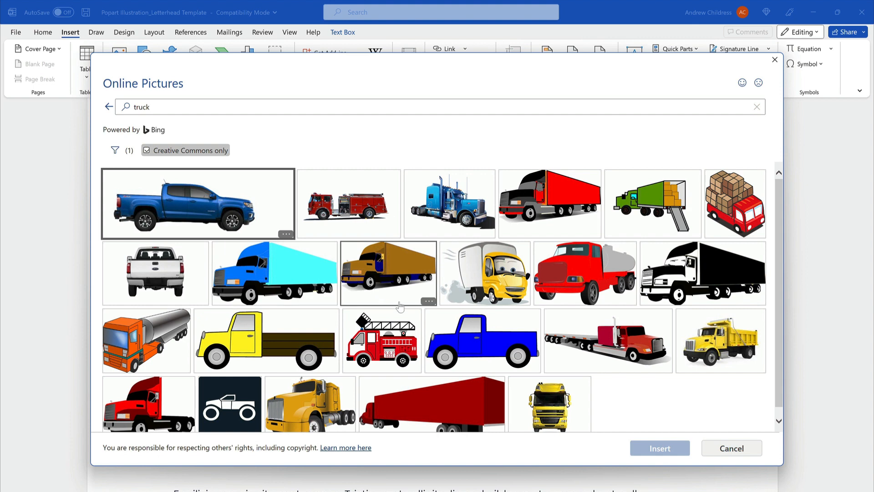
{"action": "left_click", "coordinate": [456, 343]}
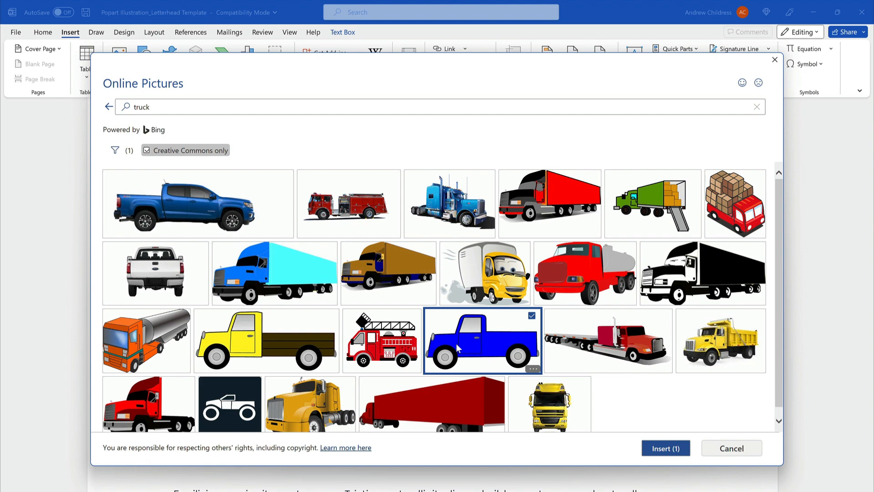
{"action": "left_click", "coordinate": [652, 451]}
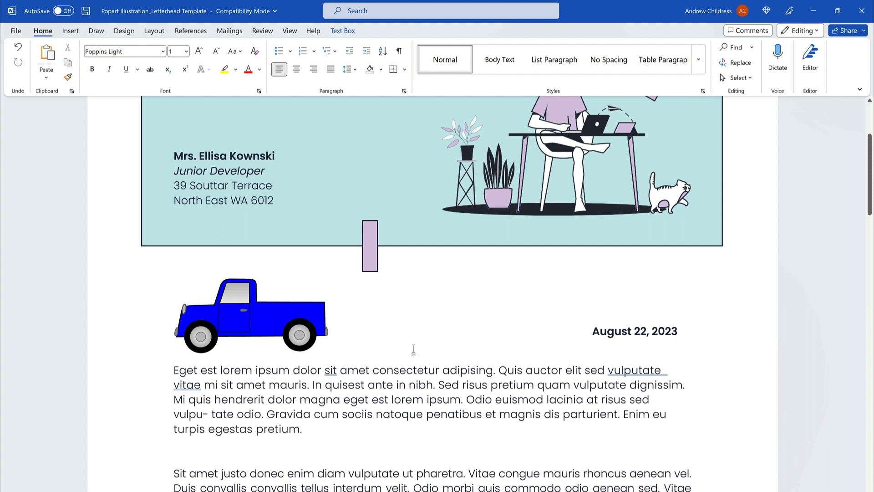
Step: Shrink the truck picture to about 1.57" wide by 0.87" high and move it beside the date
{"action": "left_click", "coordinate": [304, 334]}
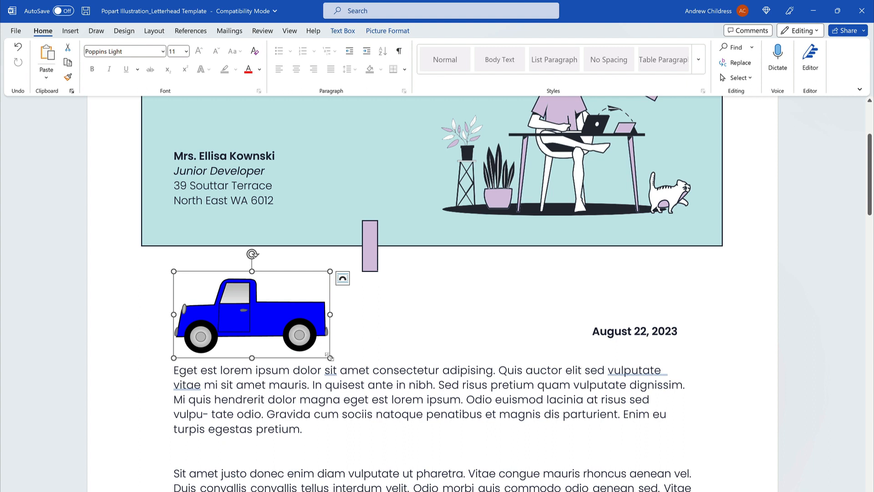
{"action": "left_click_drag", "start_coordinate": [330, 358], "coordinate": [296, 339]}
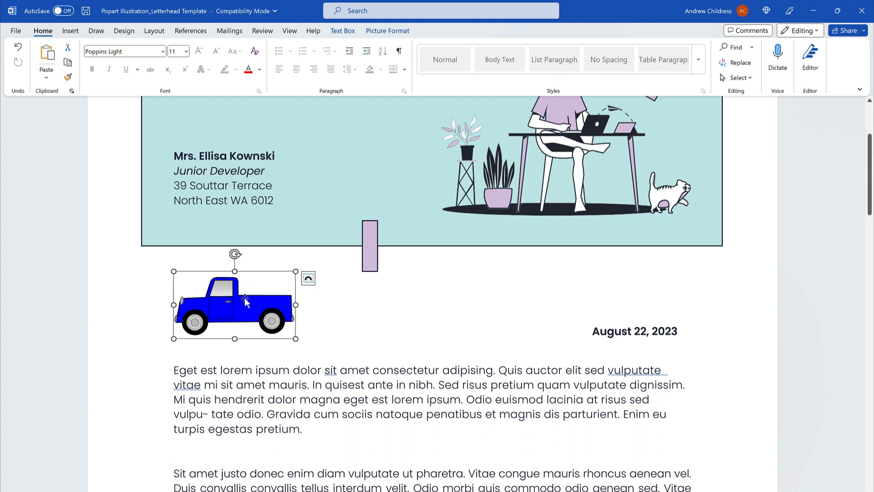
{"action": "left_click_drag", "start_coordinate": [246, 301], "coordinate": [496, 299]}
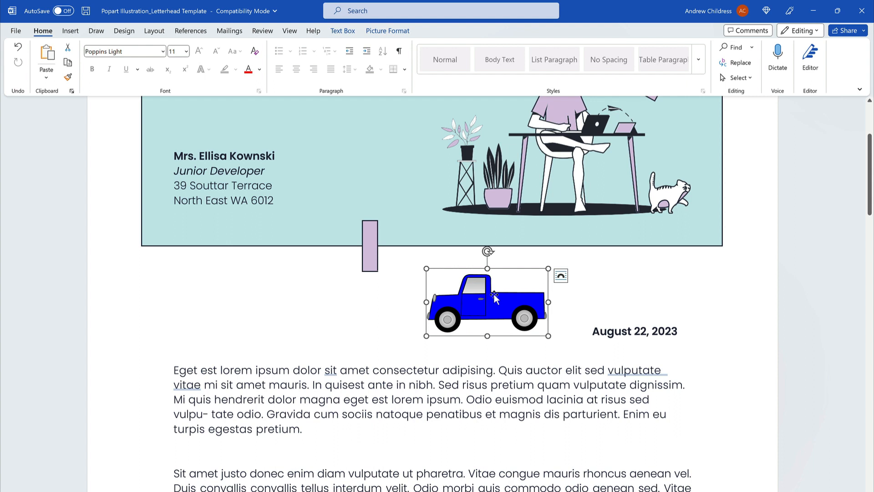
Step: Recolor the blue truck picture with the grayscale variation that has a black body, and deselect it
{"action": "left_click", "coordinate": [395, 33]}
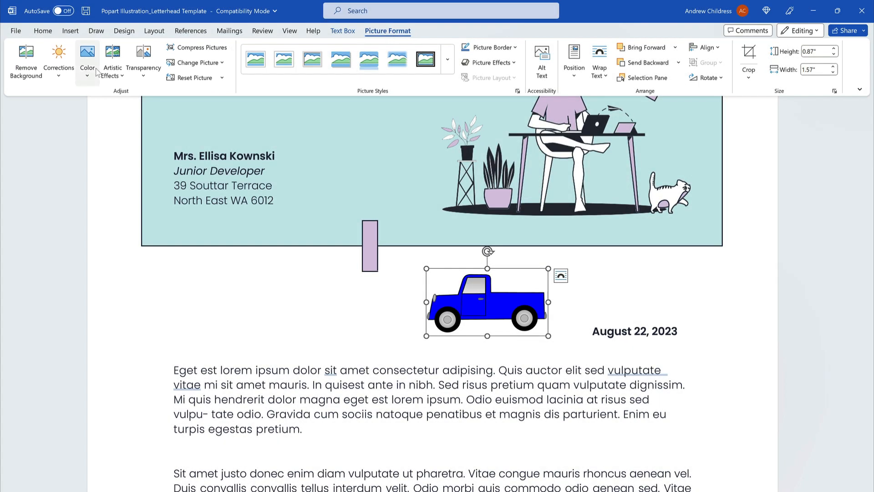
{"action": "left_click", "coordinate": [95, 69]}
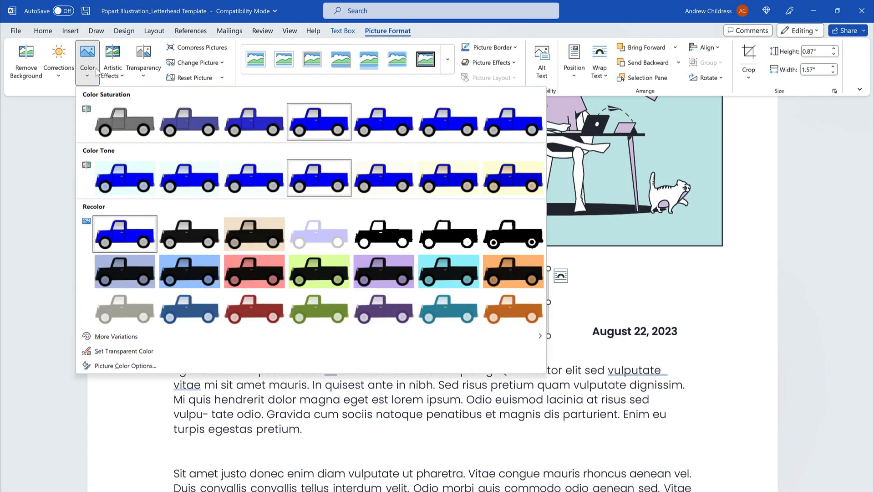
{"action": "left_click", "coordinate": [203, 240]}
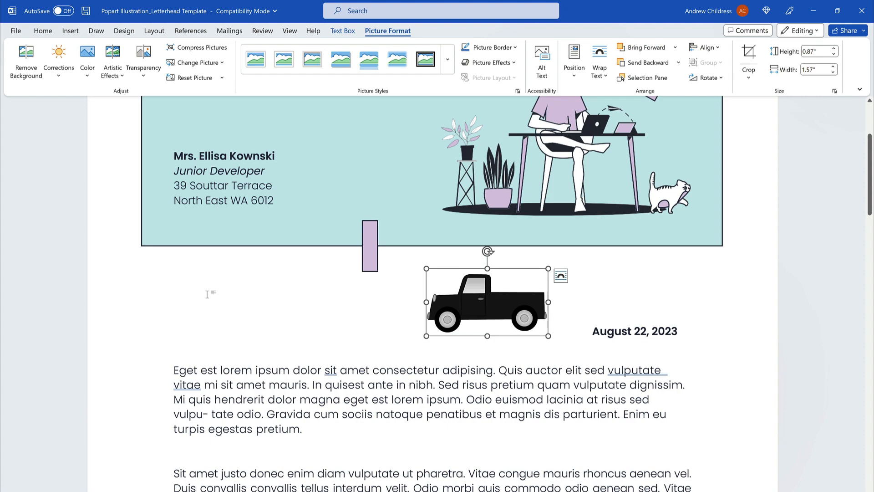
{"action": "left_click", "coordinate": [207, 295]}
Step: Insert the solid acorn icon from the stock icon library at the top of the letterhead
{"action": "scroll", "coordinate": [232, 146], "scroll_direction": "up", "scroll_amount": 3}
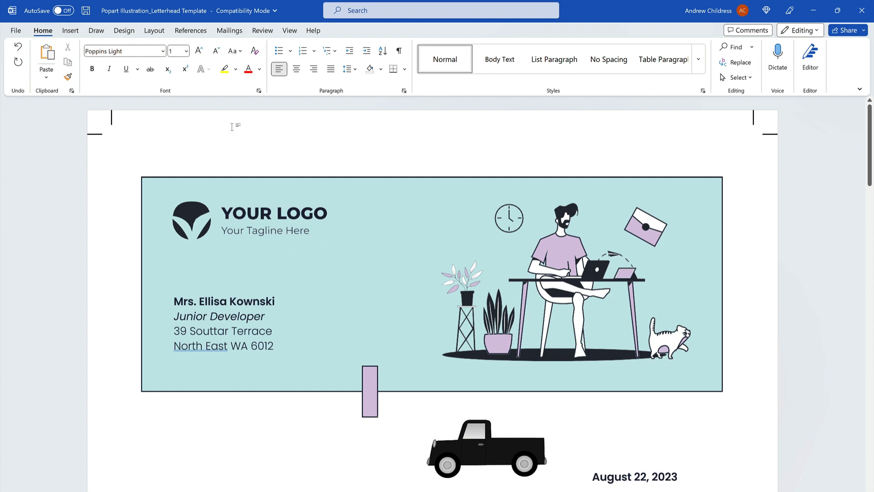
{"action": "left_click", "coordinate": [76, 35]}
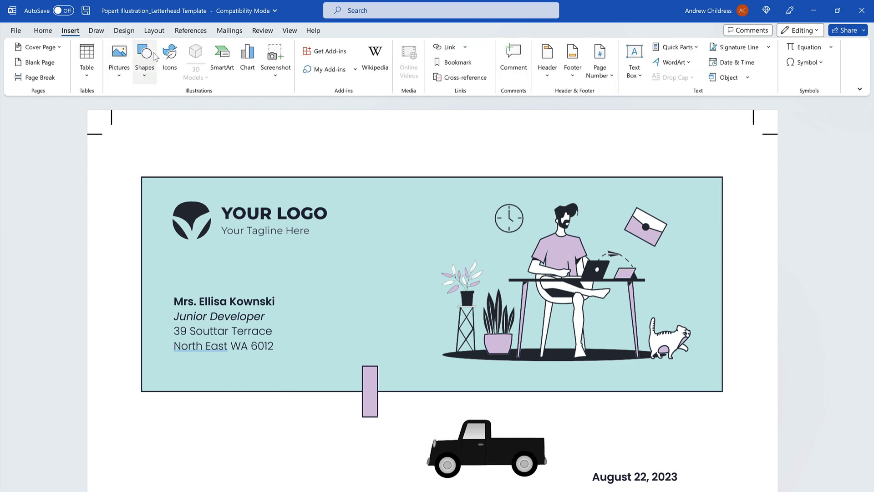
{"action": "left_click", "coordinate": [169, 55]}
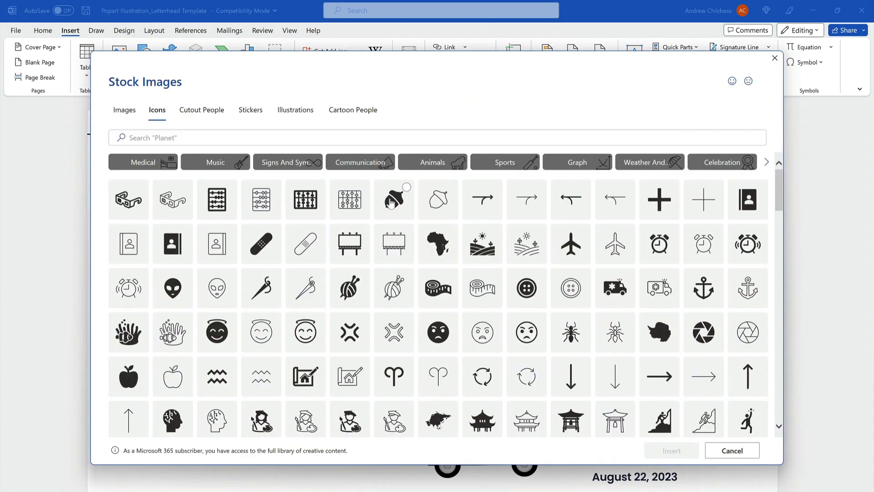
{"action": "left_click", "coordinate": [392, 202]}
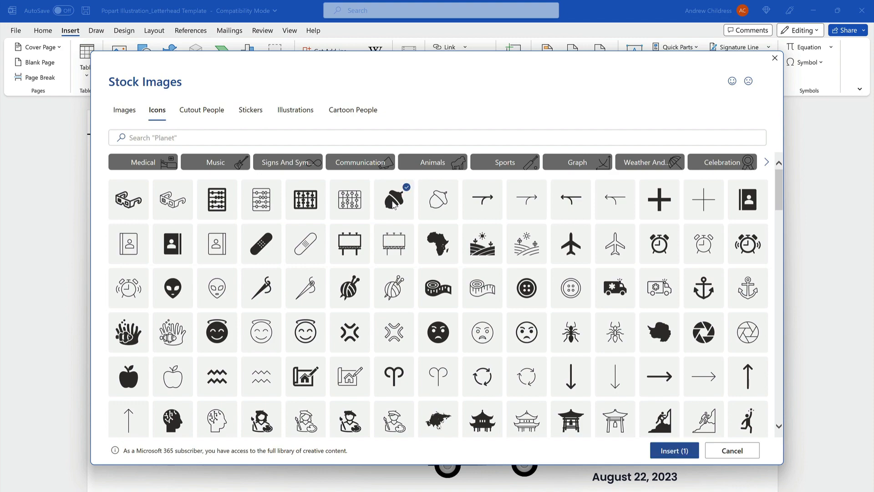
{"action": "left_click", "coordinate": [670, 451]}
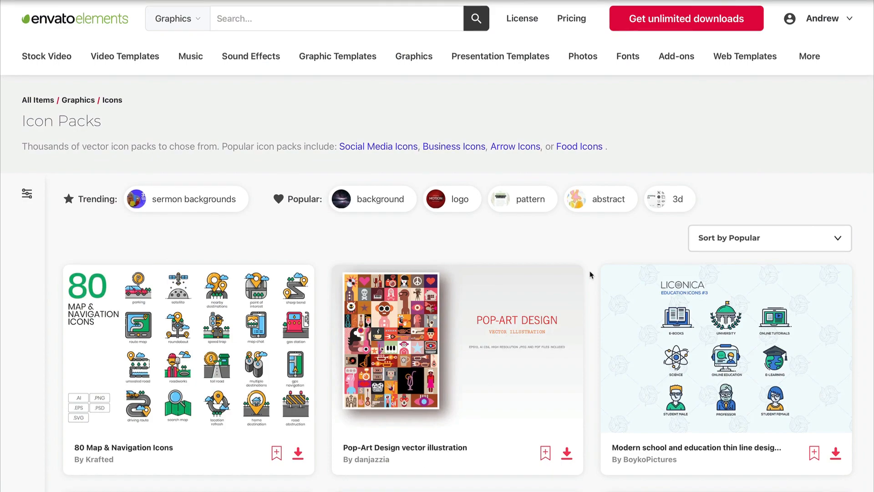
Step: Browse the popular icon packs on Envato Elements
{"action": "scroll", "coordinate": [590, 274], "scroll_direction": "down", "scroll_amount": 20}
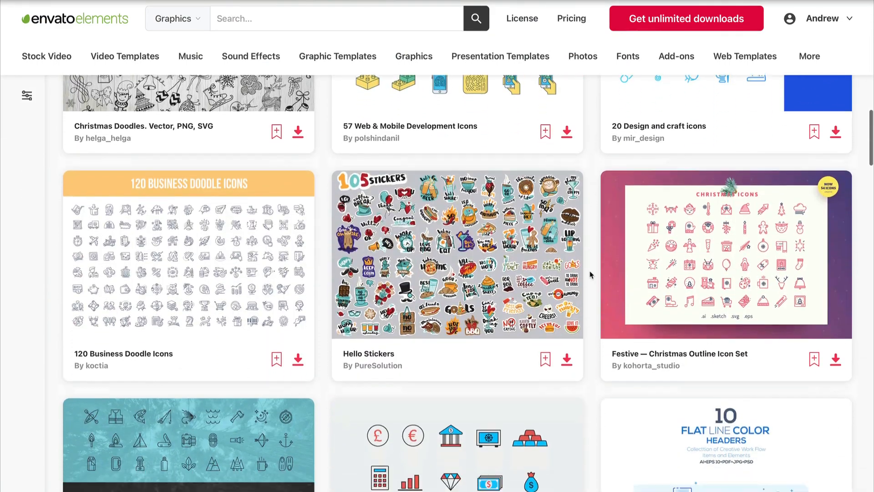
{"action": "scroll", "coordinate": [591, 275], "scroll_direction": "down", "scroll_amount": 15}
{"action": "scroll", "coordinate": [590, 274], "scroll_direction": "down", "scroll_amount": 10}
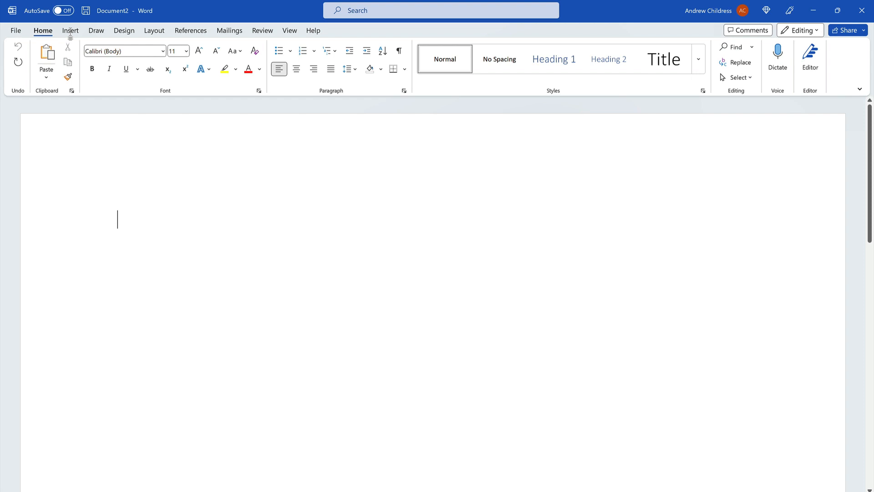
Step: In the blank Word document, insert the JPG picture VNU_M607_010 from this device and shrink it from its upper-left corner
{"action": "left_click", "coordinate": [70, 31]}
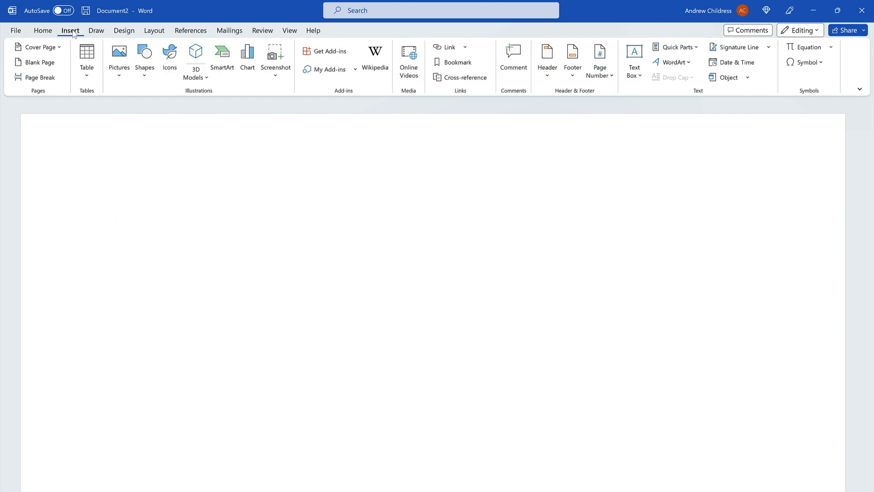
{"action": "left_click", "coordinate": [118, 59]}
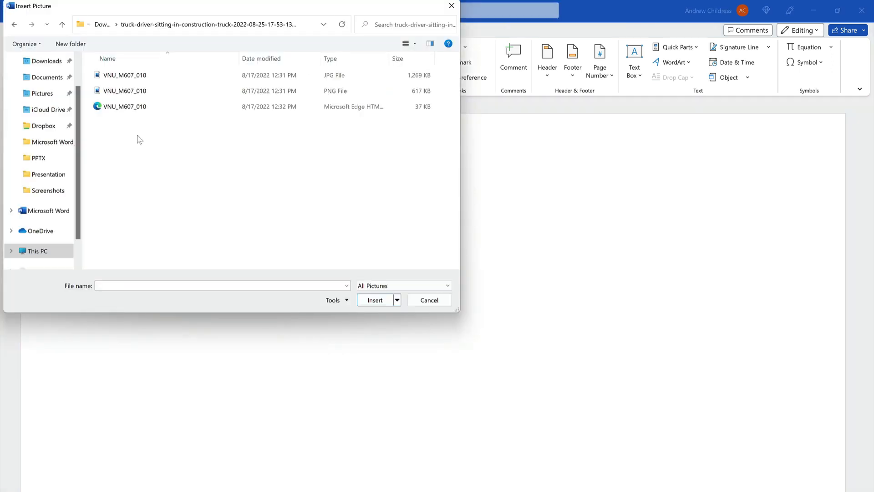
{"action": "left_click", "coordinate": [128, 76]}
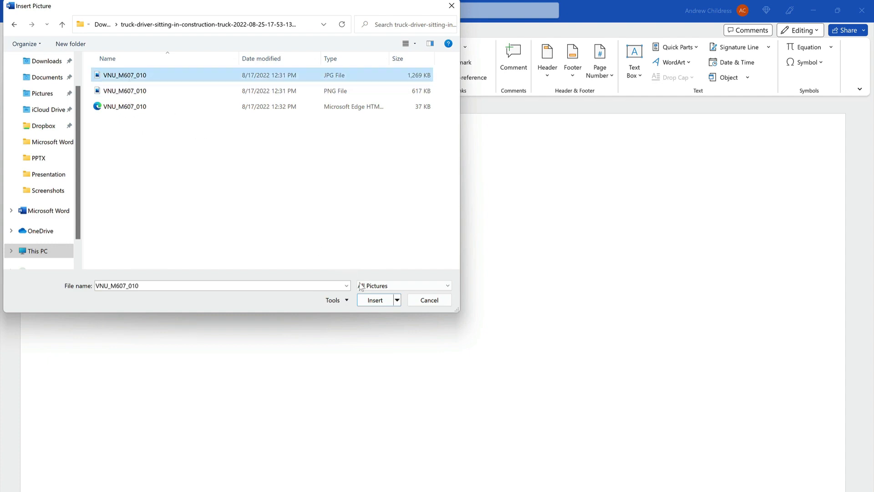
{"action": "left_click", "coordinate": [370, 299]}
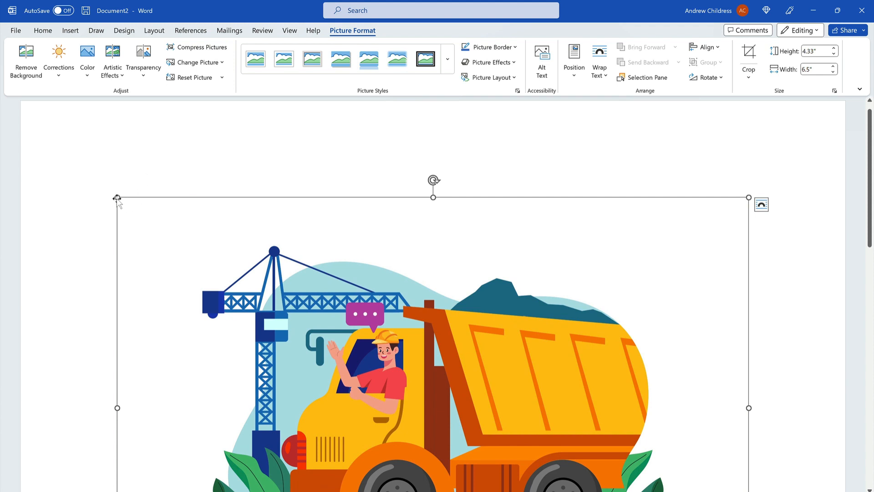
{"action": "left_click_drag", "start_coordinate": [117, 198], "coordinate": [373, 424]}
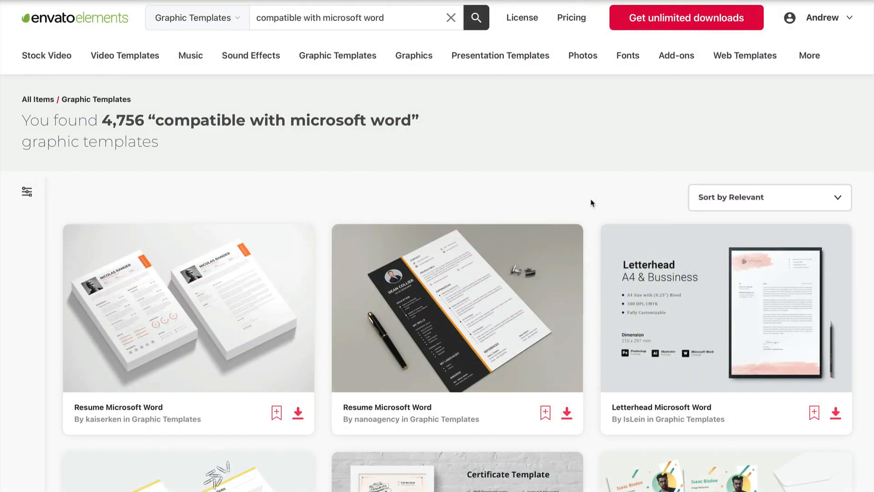
Step: Browse the Envato Elements graphic templates found for "compatible with microsoft word"
{"action": "scroll", "coordinate": [591, 203], "scroll_direction": "down", "scroll_amount": 20}
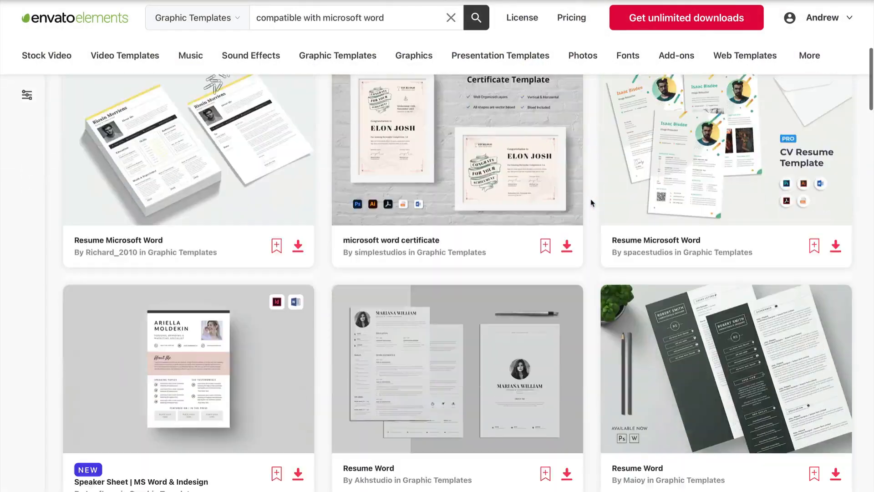
{"action": "scroll", "coordinate": [591, 202], "scroll_direction": "down", "scroll_amount": 15}
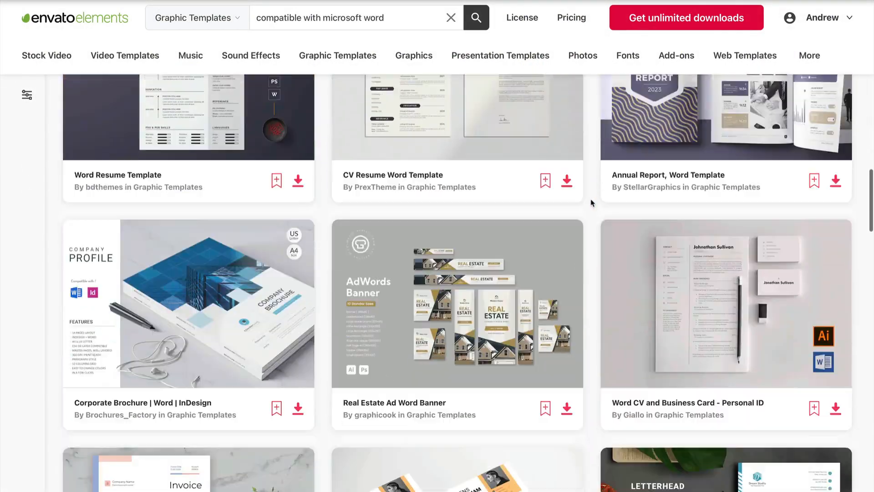
{"action": "scroll", "coordinate": [591, 203], "scroll_direction": "down", "scroll_amount": 15}
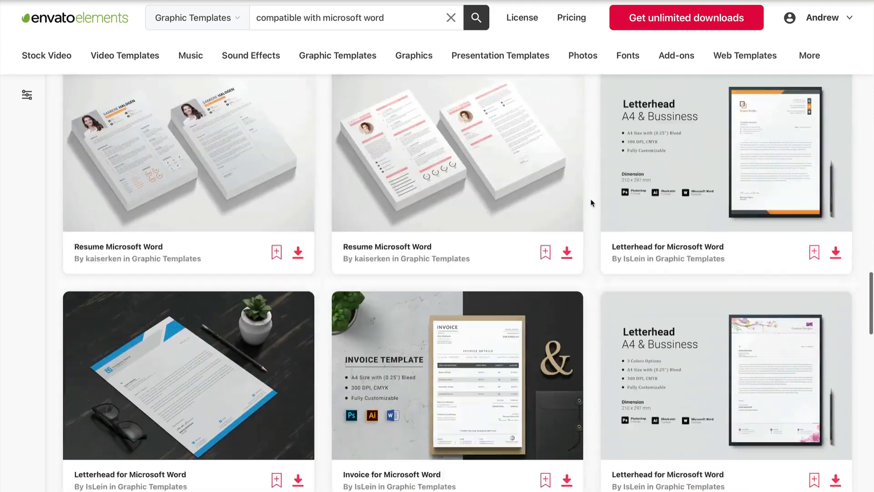